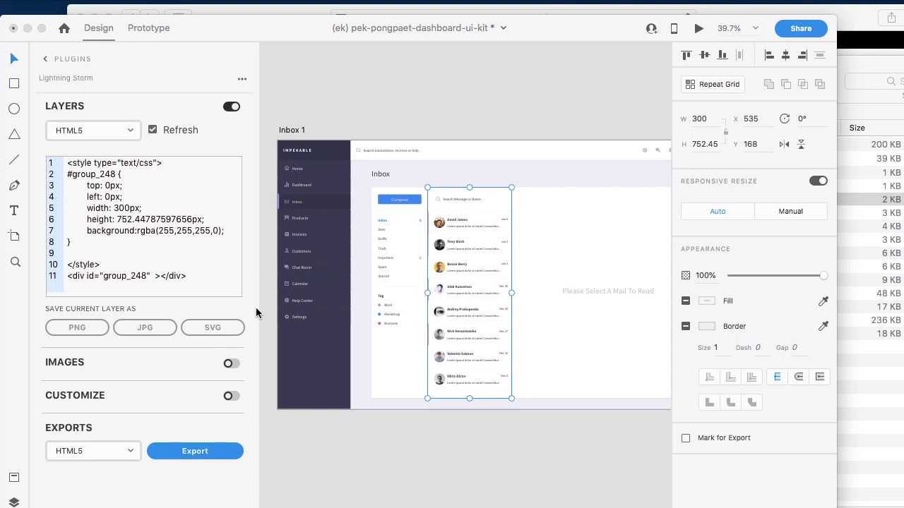
Switch off Lightning Storm's LAYERS toggle to hide the HTML5 layer code preview
left_click(230, 106)
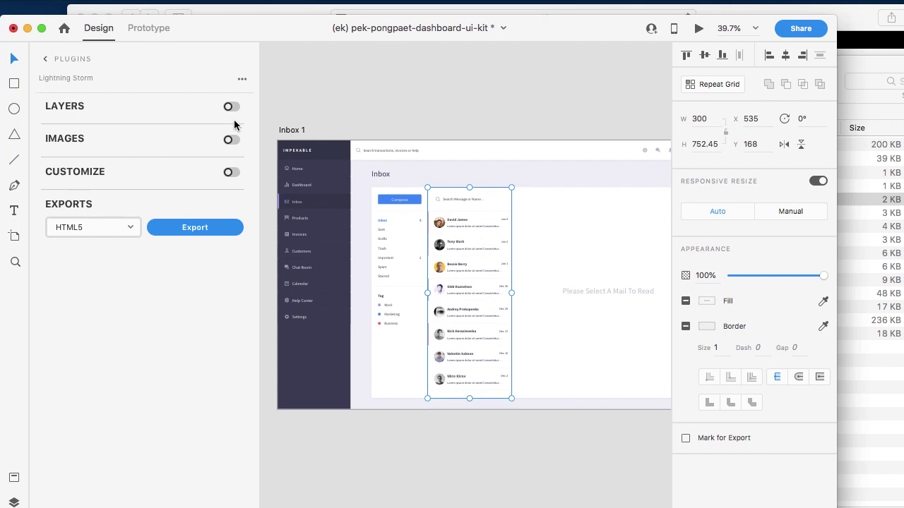
Turn on the IMAGES export options and keep the watermark scale at 100%
left_click(231, 140)
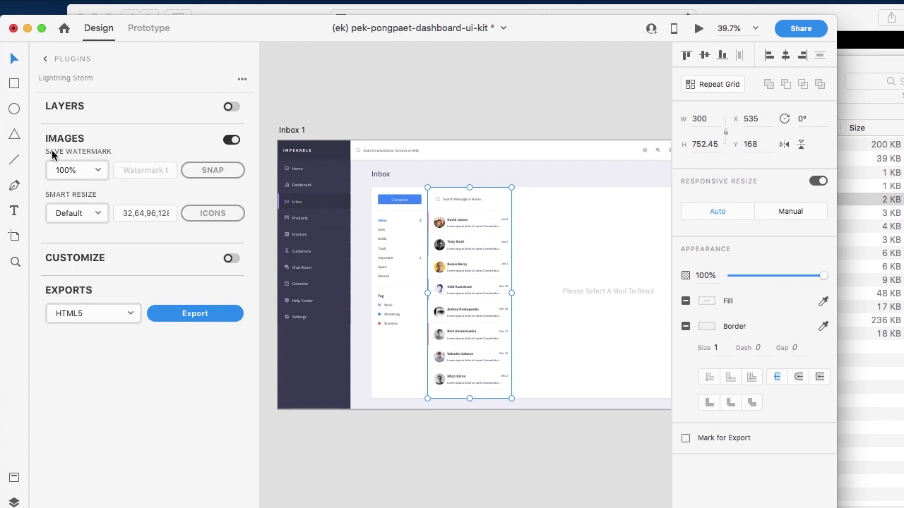
left_click(210, 173)
left_click(103, 176)
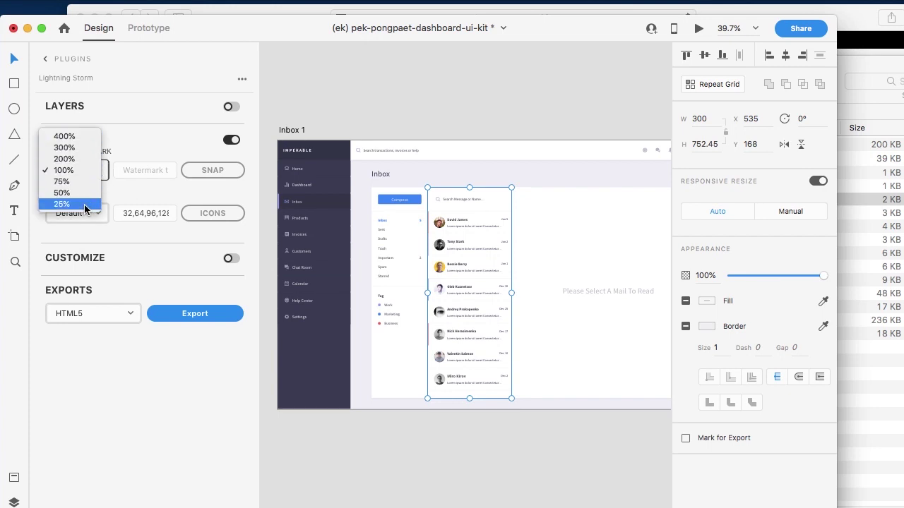
left_click(133, 190)
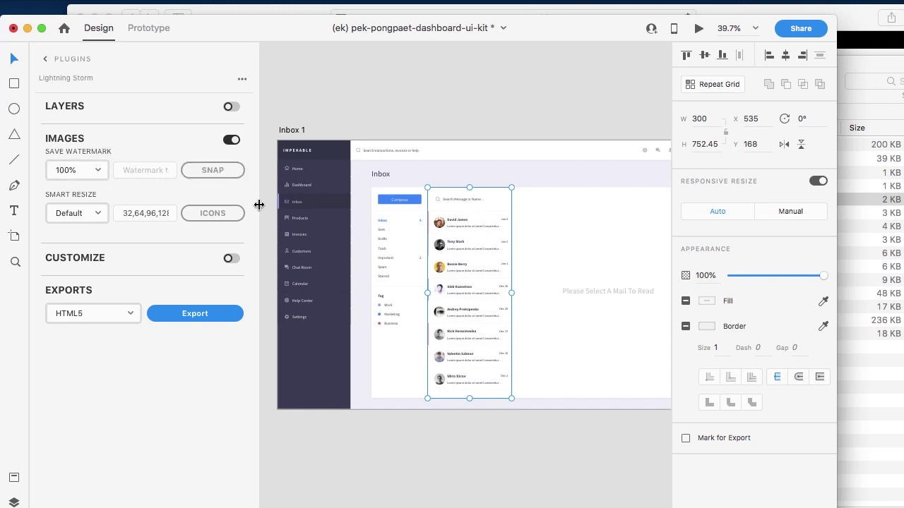
Export the Inbox sidebar selection as inbox_1.png into Examples and preview it
left_click(319, 205)
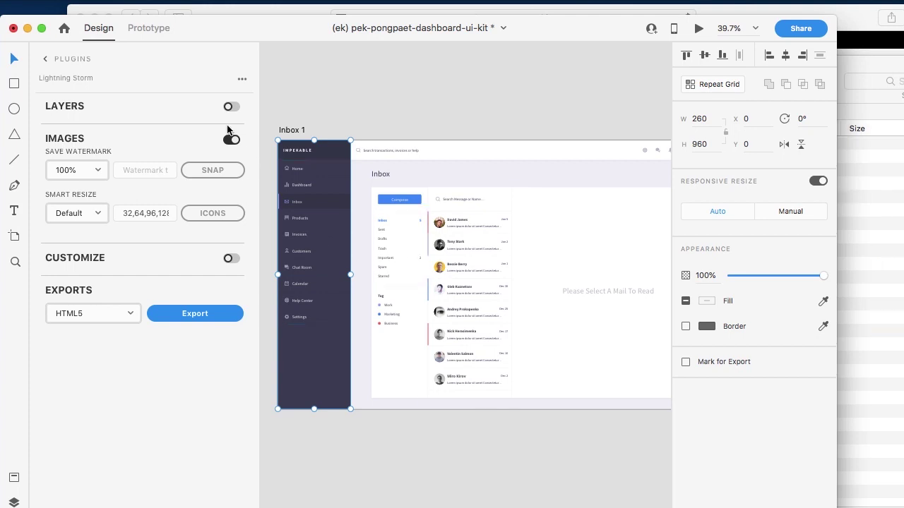
left_click(170, 170)
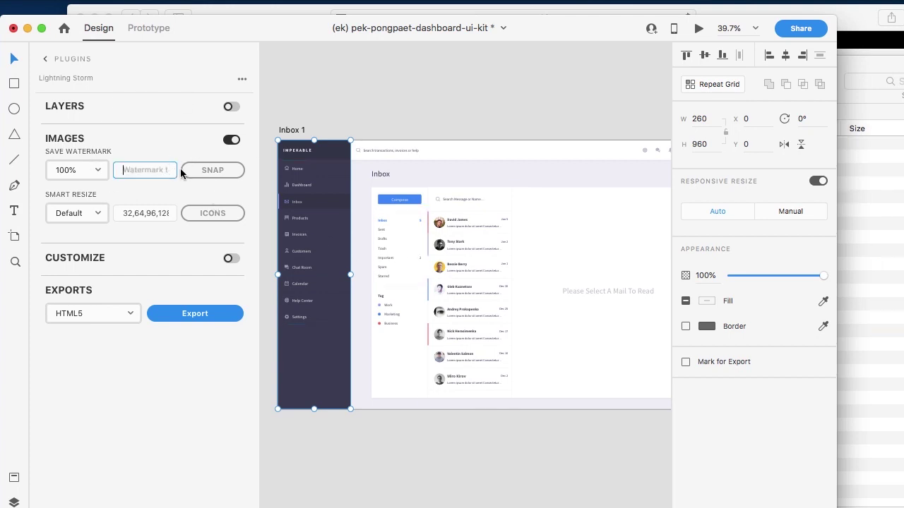
left_click(229, 171)
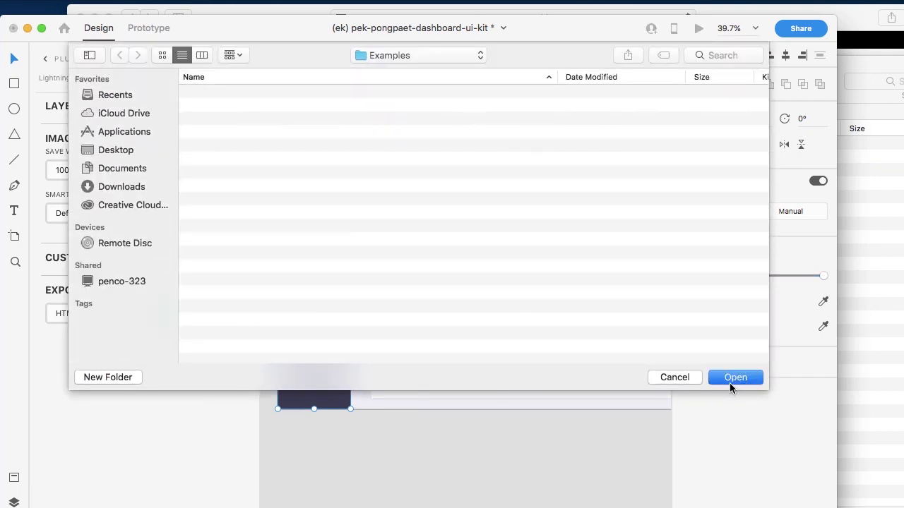
left_click(729, 383)
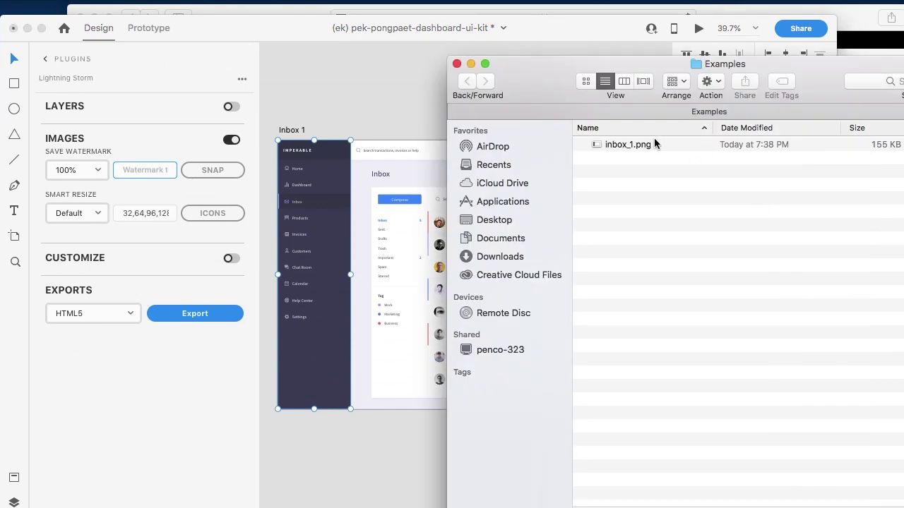
left_click(630, 145)
double_click(629, 144)
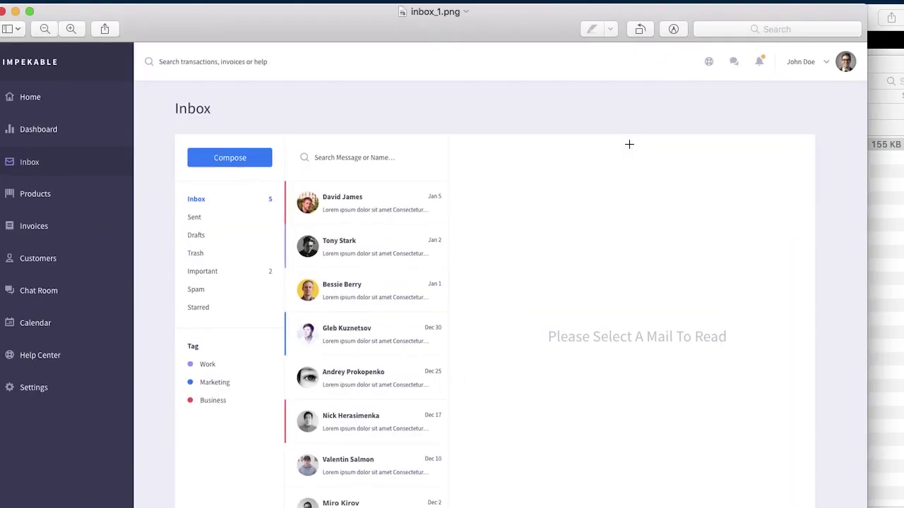
left_click(4, 12)
Re-export inbox_1.png into the Examples folder at 25% watermark scale
left_click(81, 180)
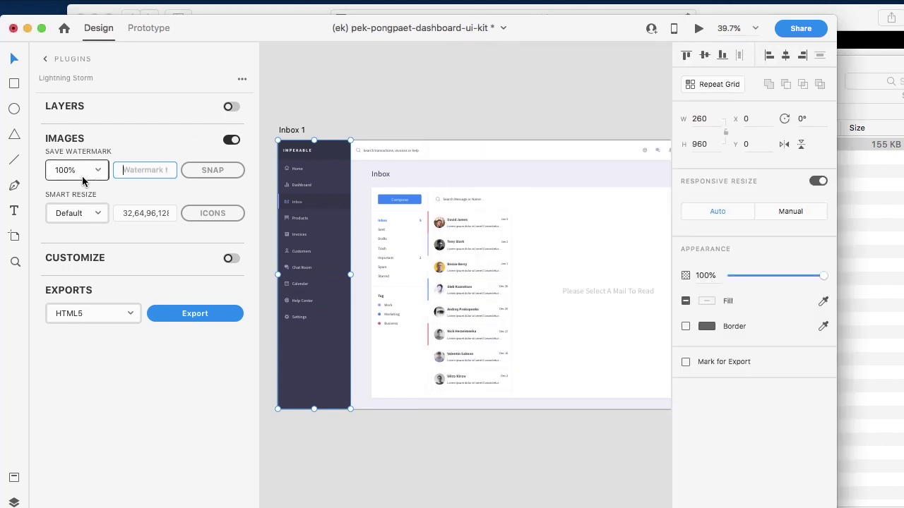
left_click(81, 180)
left_click(62, 204)
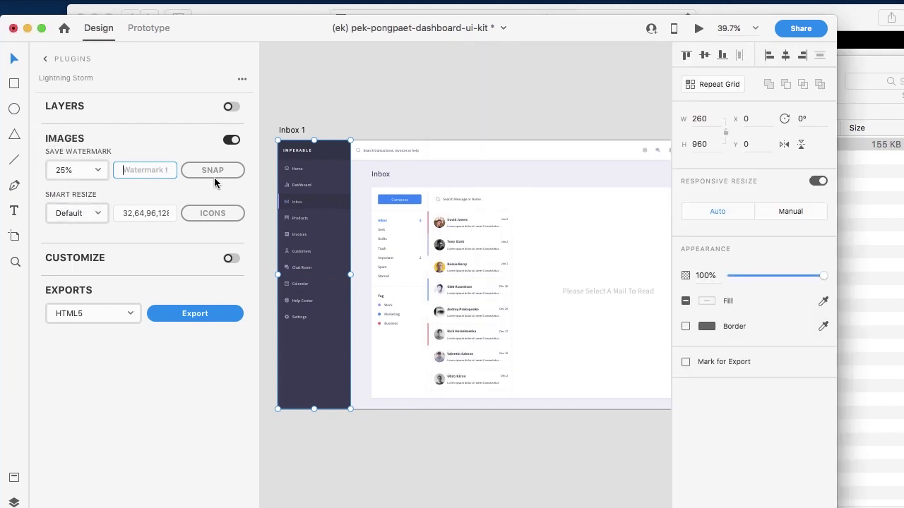
left_click(211, 173)
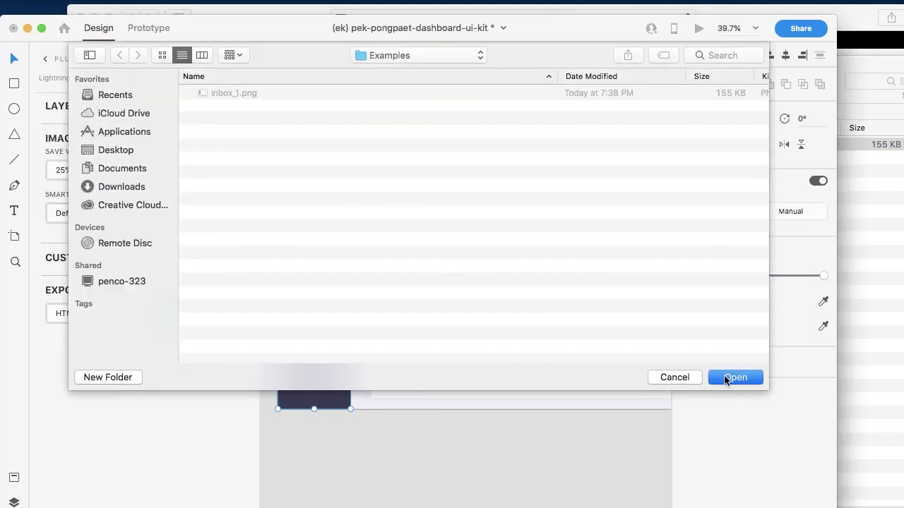
left_click(734, 381)
Preview the 18 KB inbox_1.png from the Examples folder, then return to Adobe XD
left_click(867, 336)
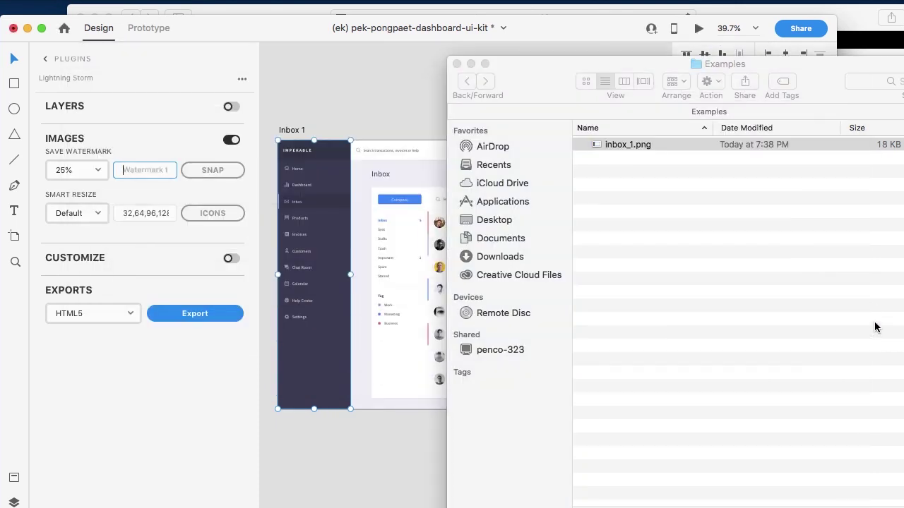
double_click(621, 145)
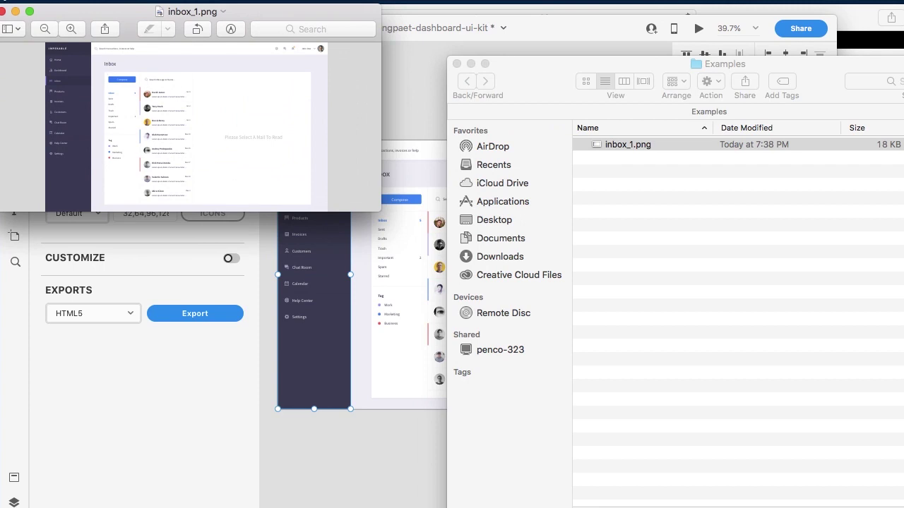
left_click(3, 11)
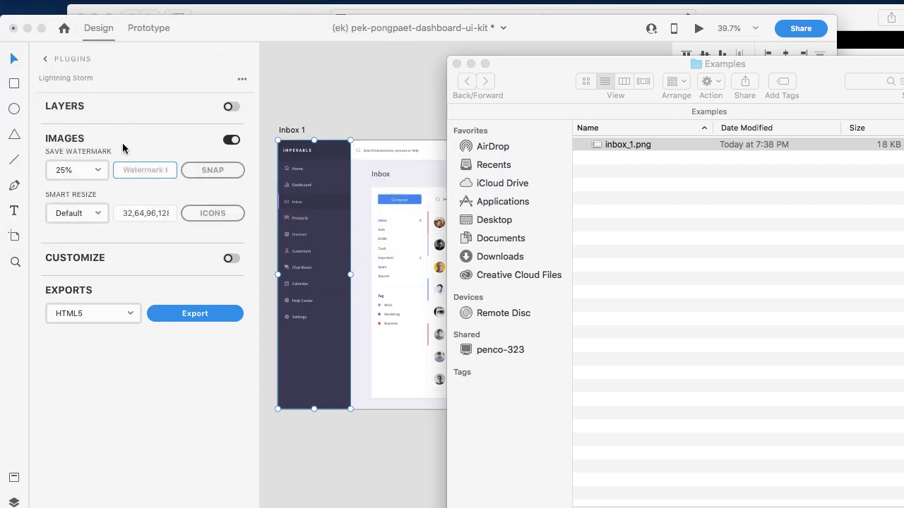
left_click(76, 170)
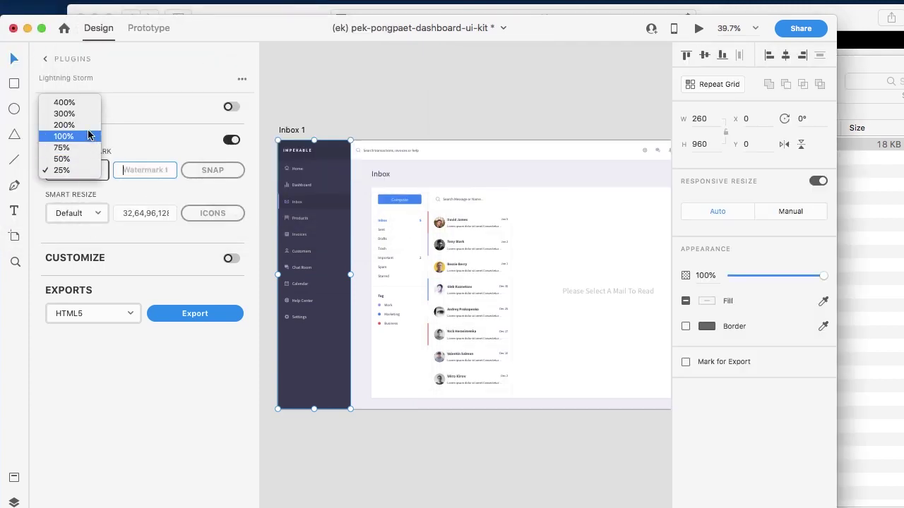
Export at 100% scale with watermark text 'export kit' as inbox_1_watermark.png in Examples
left_click(89, 139)
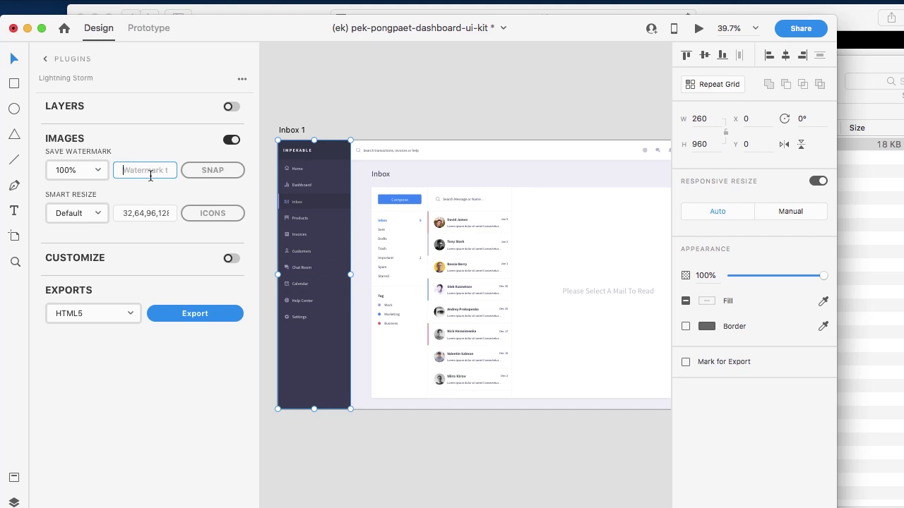
type("export kit")
left_click(212, 170)
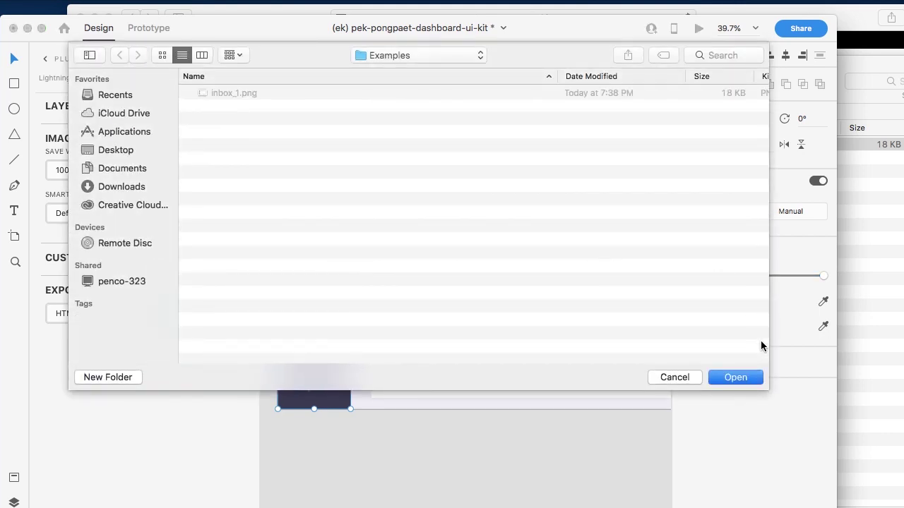
left_click(742, 379)
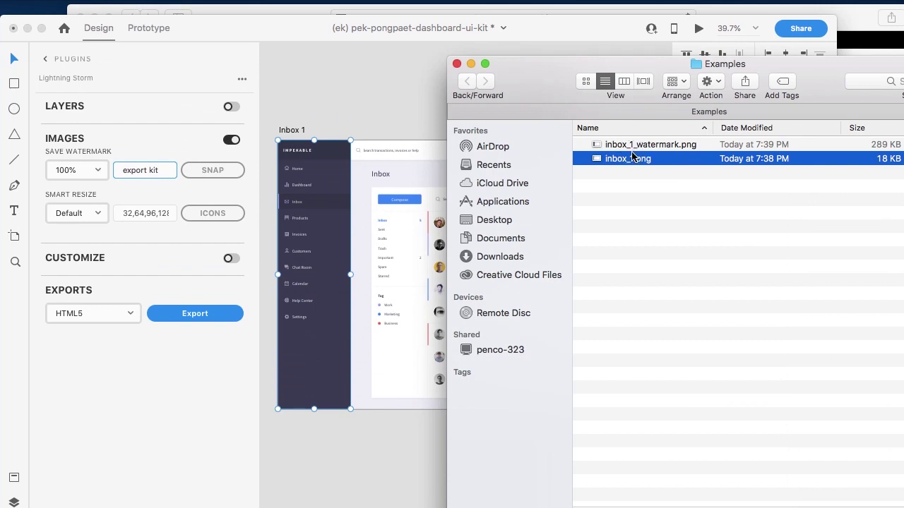
Preview inbox_1.png, then inbox_1_watermark.png to confirm the tiled 'export kit' watermark
double_click(632, 157)
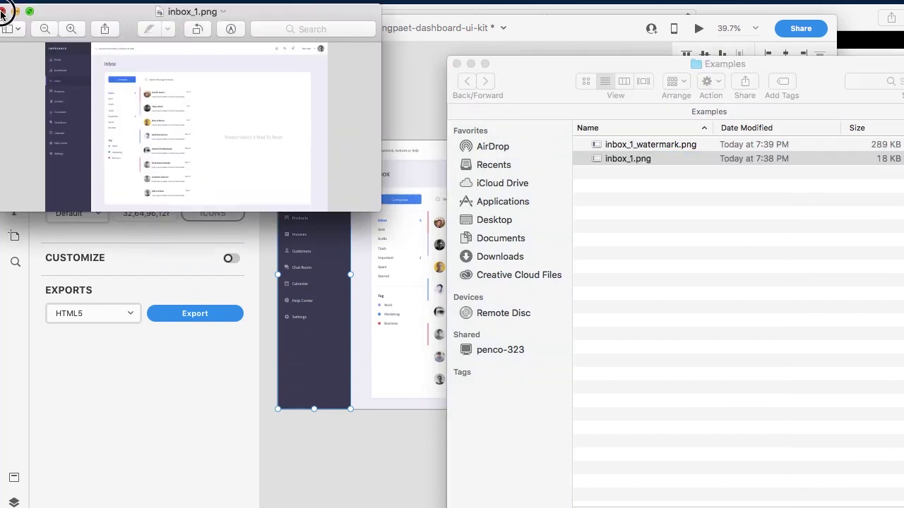
left_click(2, 13)
double_click(679, 145)
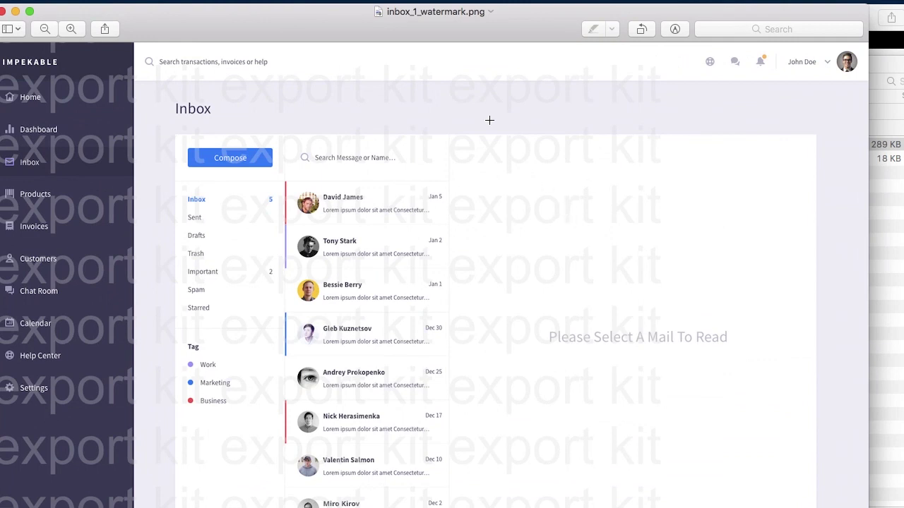
Close the preview and clear the 'export kit' watermark text in Lightning Storm
left_click(2, 13)
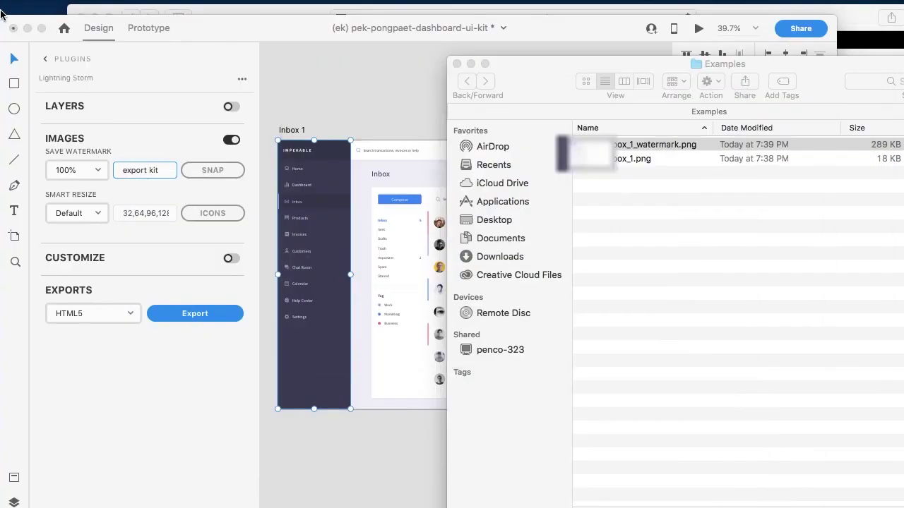
left_click(390, 503)
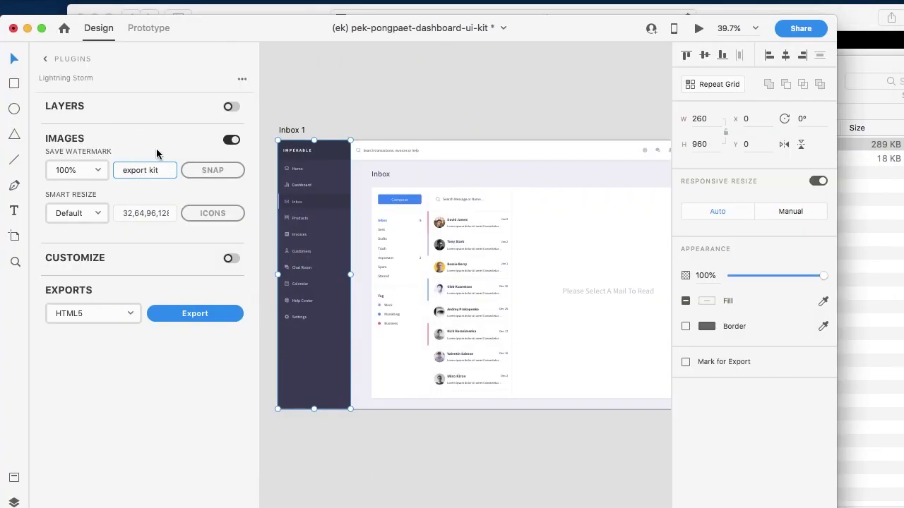
left_click_drag(170, 170, 62, 168)
key("BackSpace")
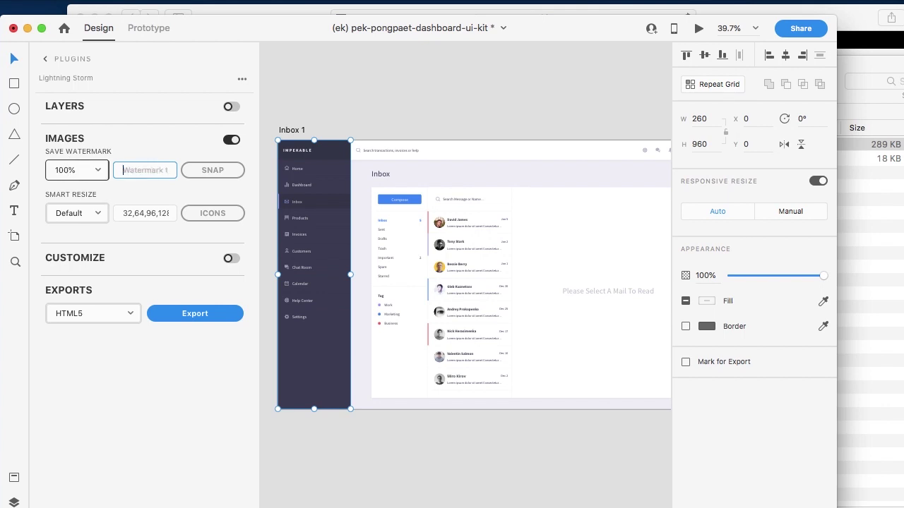
left_click(128, 201)
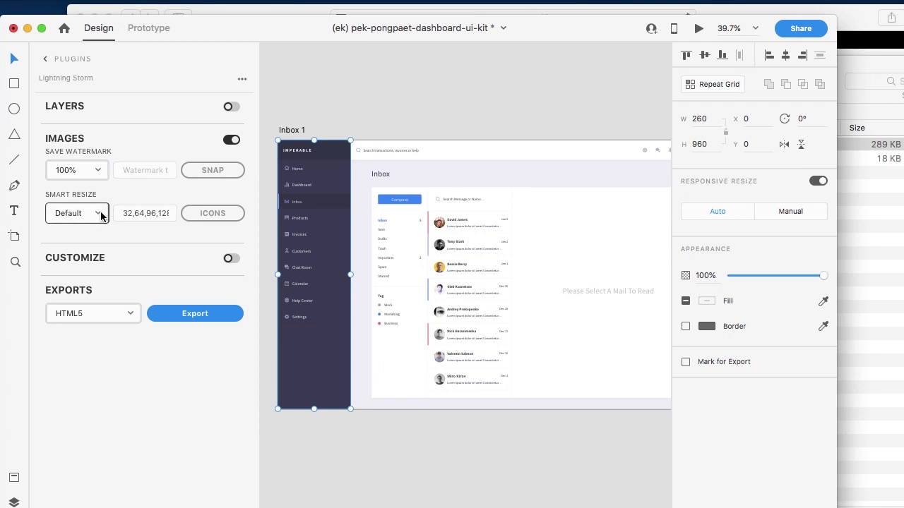
Set Smart Resize to Banner (General), checking sizes 120x60 through 728x90
left_click(101, 216)
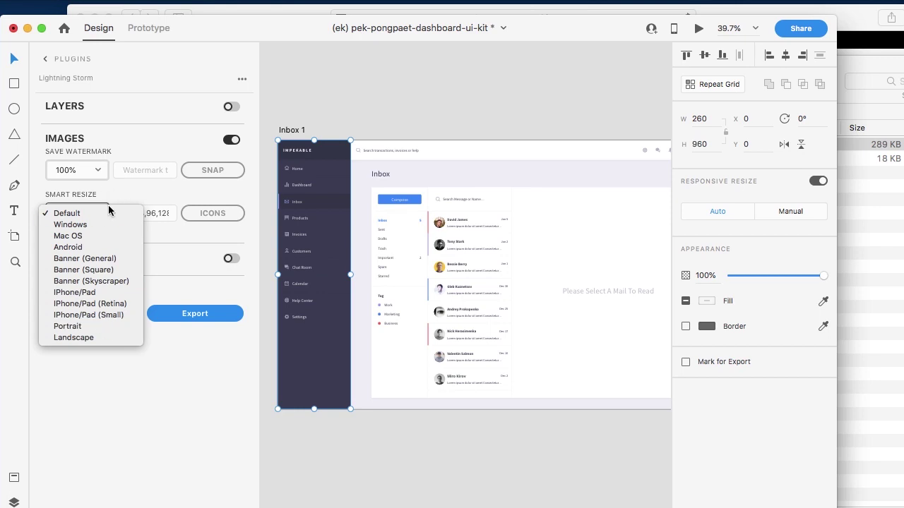
left_click(104, 261)
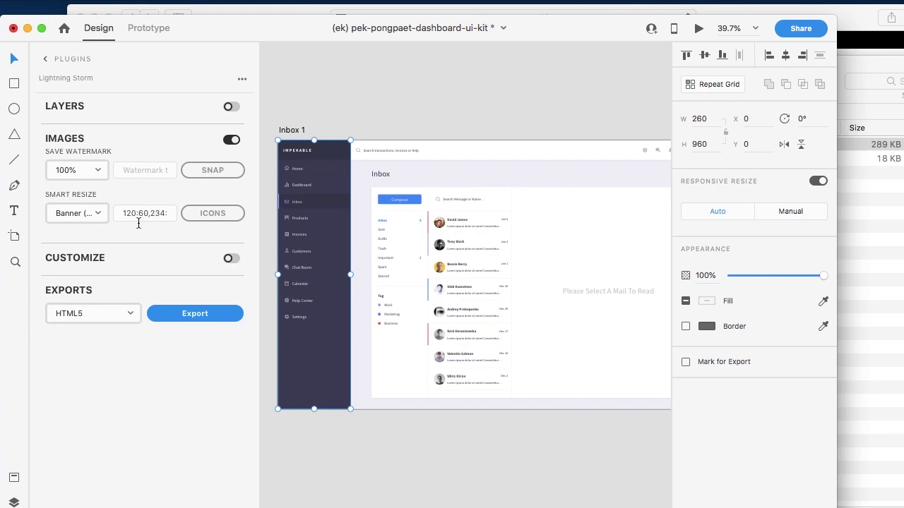
left_click_drag(123, 217, 168, 212)
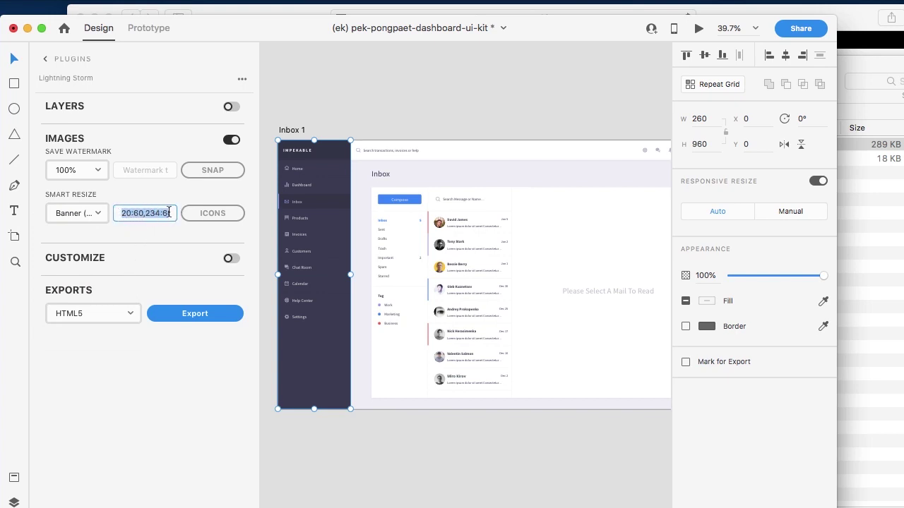
left_click(130, 216)
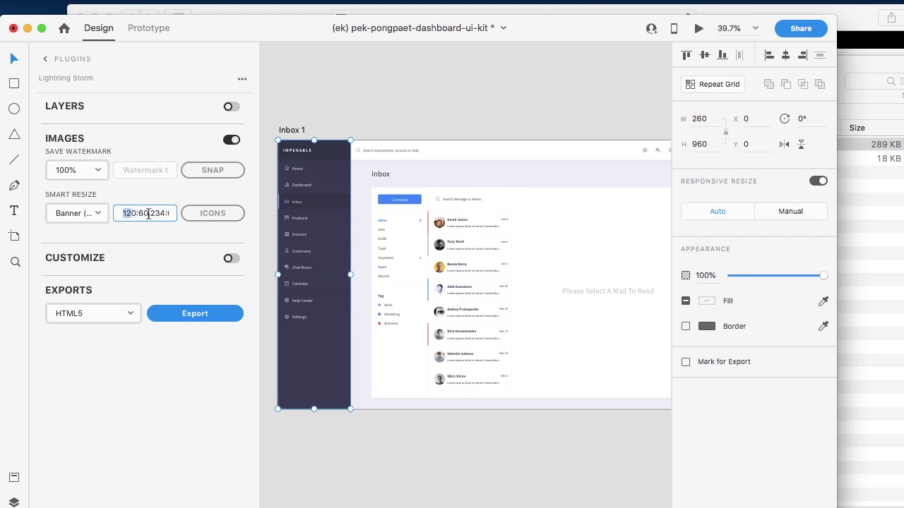
left_click_drag(151, 213, 174, 214)
left_click(164, 213)
left_click(139, 213)
left_click(173, 213)
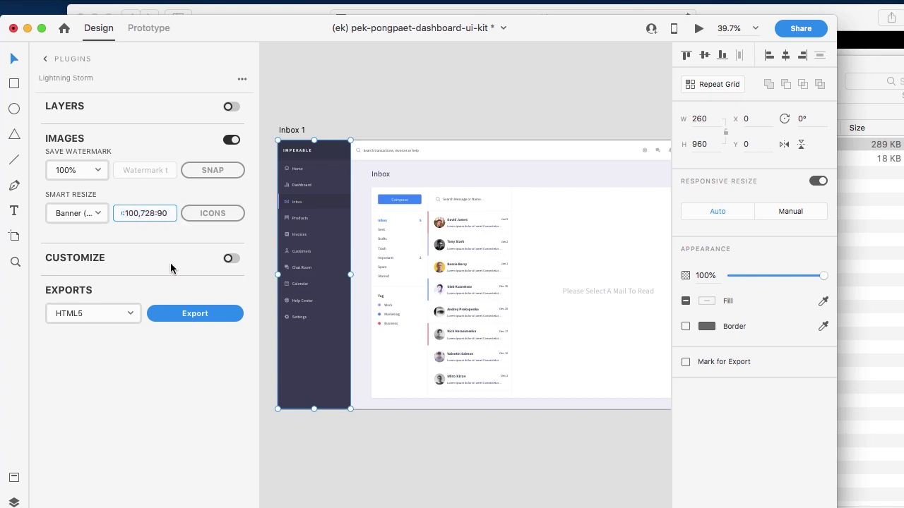
Export the banner PNGs into Examples and locate inbox_1_120x60.png
left_click(212, 217)
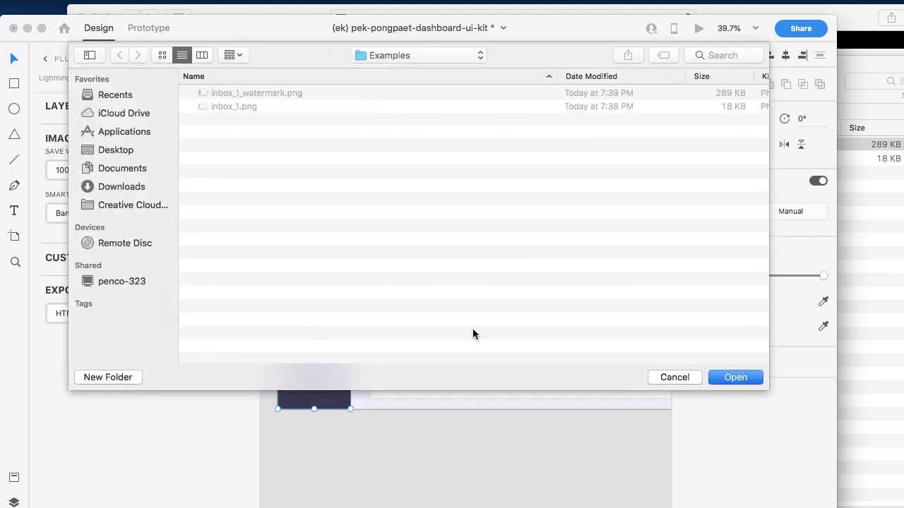
left_click(735, 377)
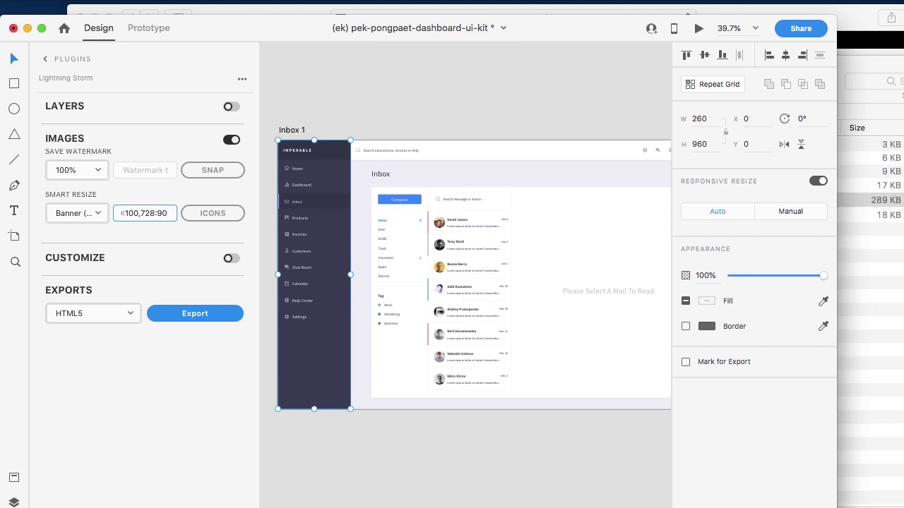
left_click(878, 315)
left_click(643, 146)
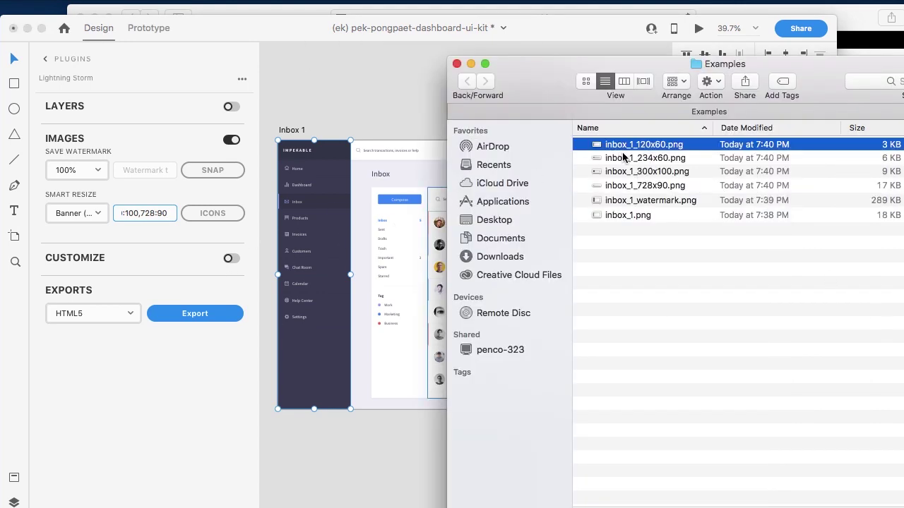
left_click(649, 145)
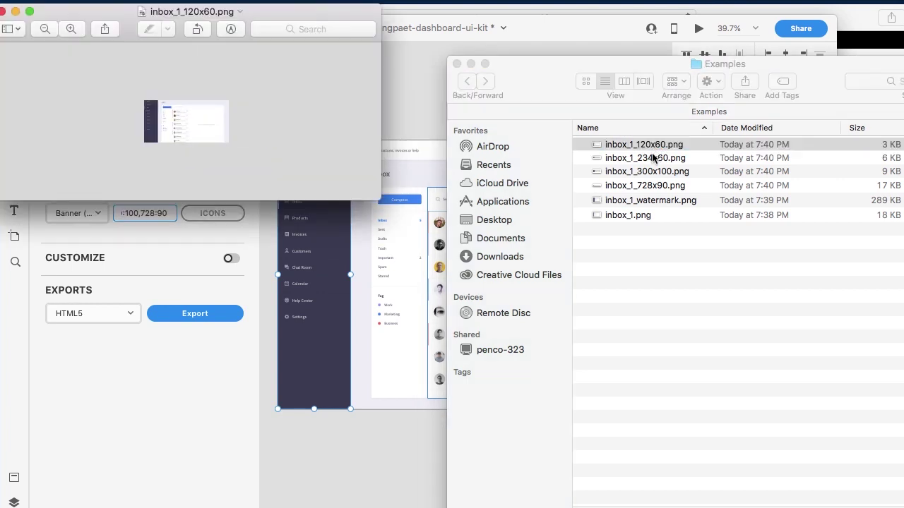
double_click(646, 171)
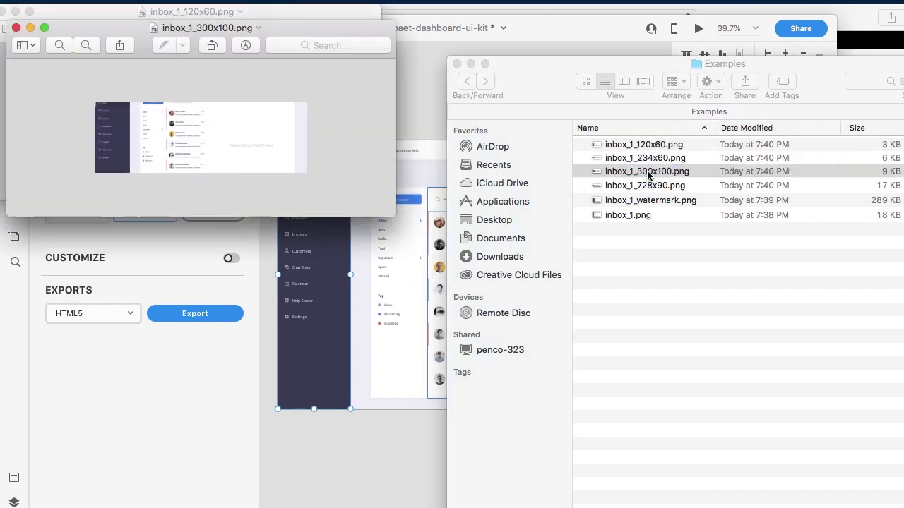
double_click(643, 186)
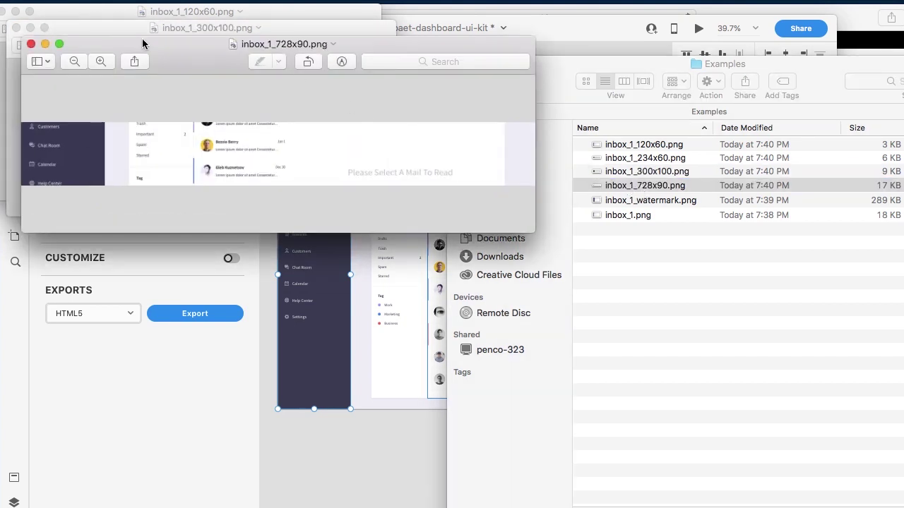
left_click(31, 44)
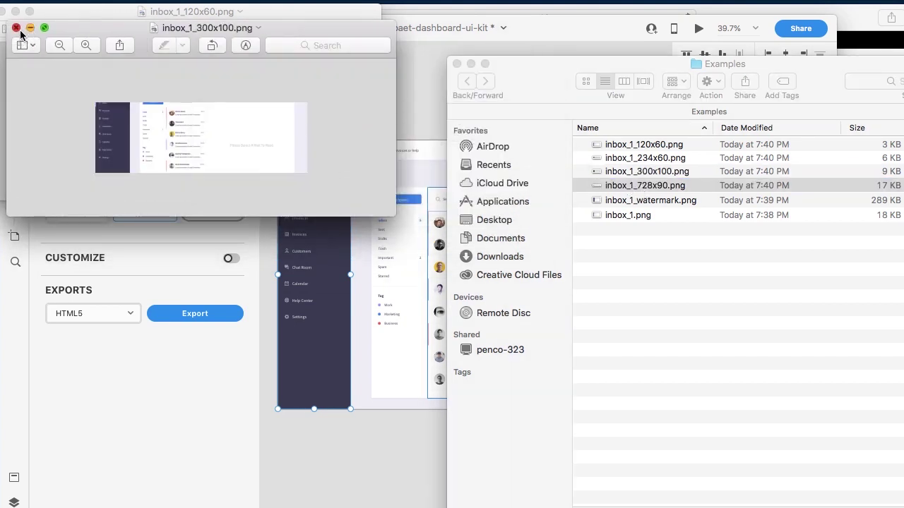
left_click(16, 28)
left_click(16, 12)
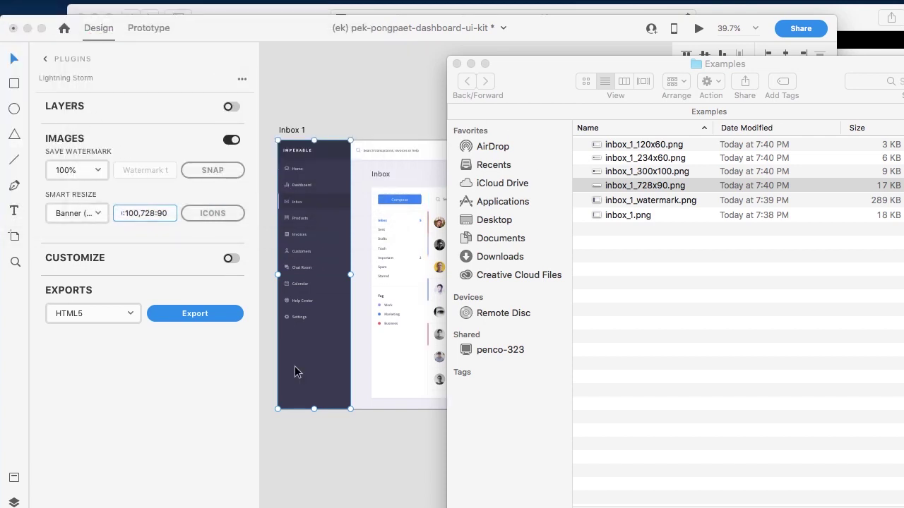
Scroll down to the chat cards and select the first one
left_click(353, 480)
scroll(353, 484, "down", 10)
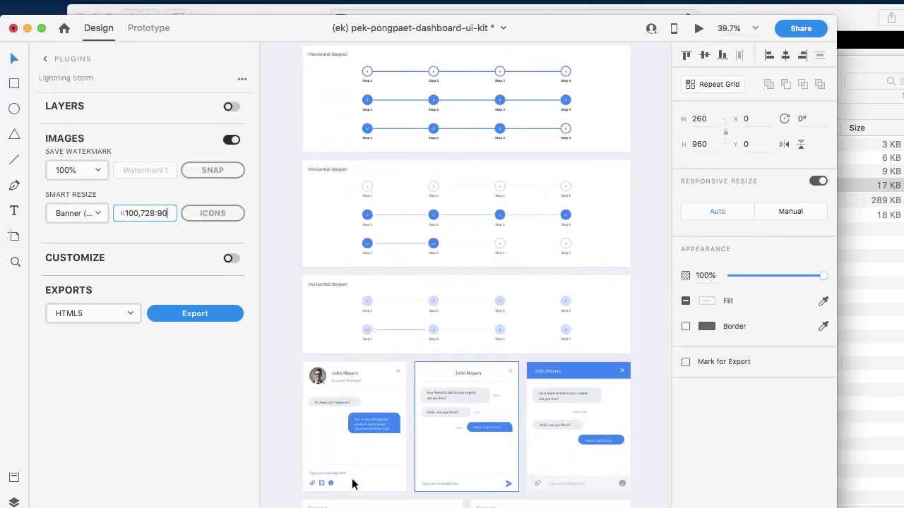
left_click(348, 344)
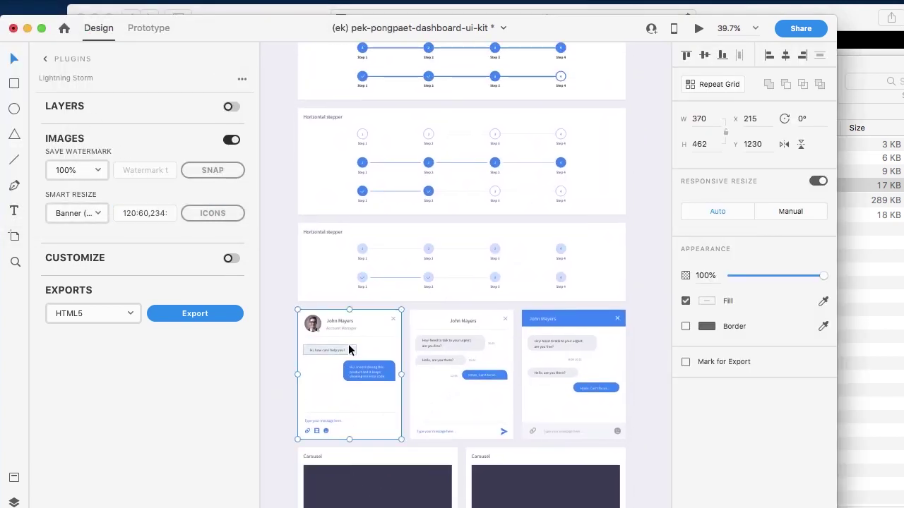
Export it at Banner (Square) sizes 125x125 through 336x280 into Examples
left_click(102, 213)
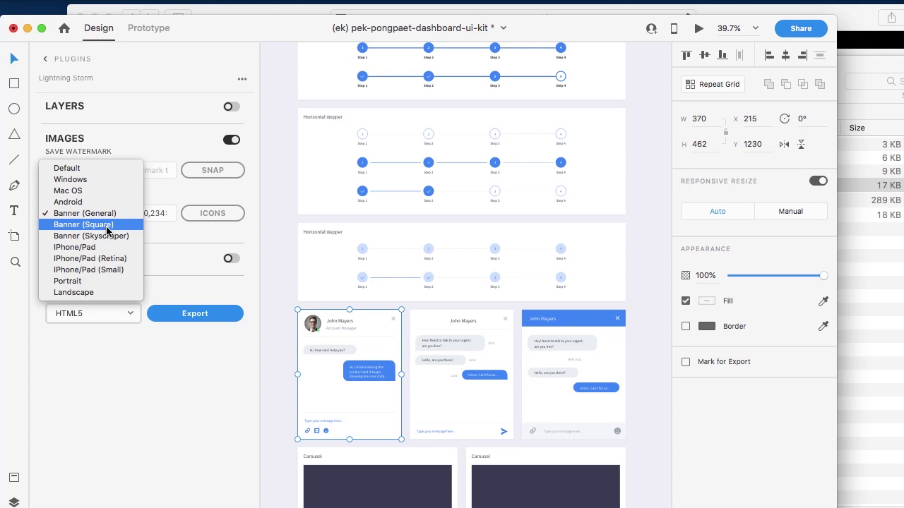
left_click(109, 226)
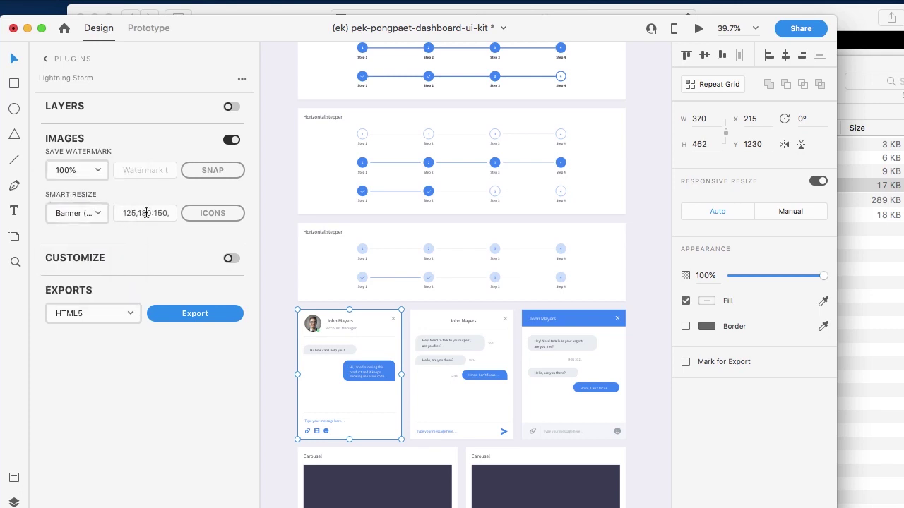
left_click(146, 212)
key("Right")
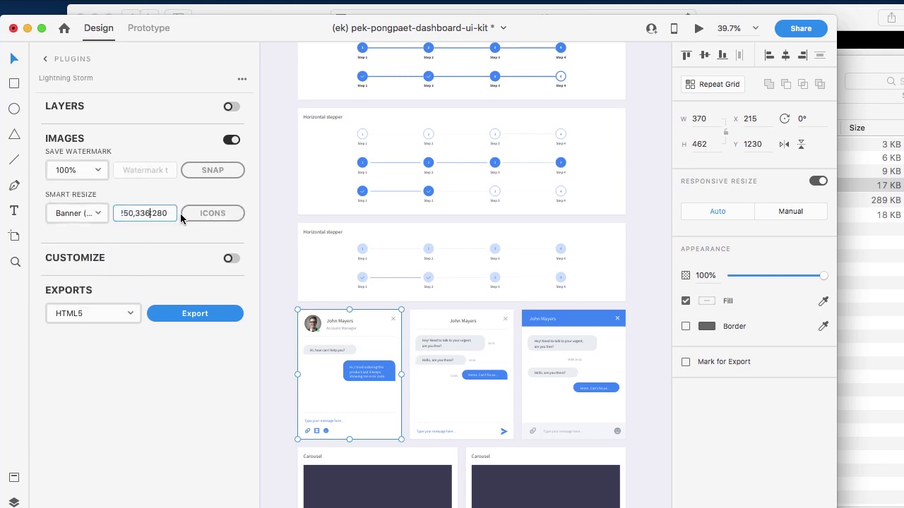
left_click(222, 214)
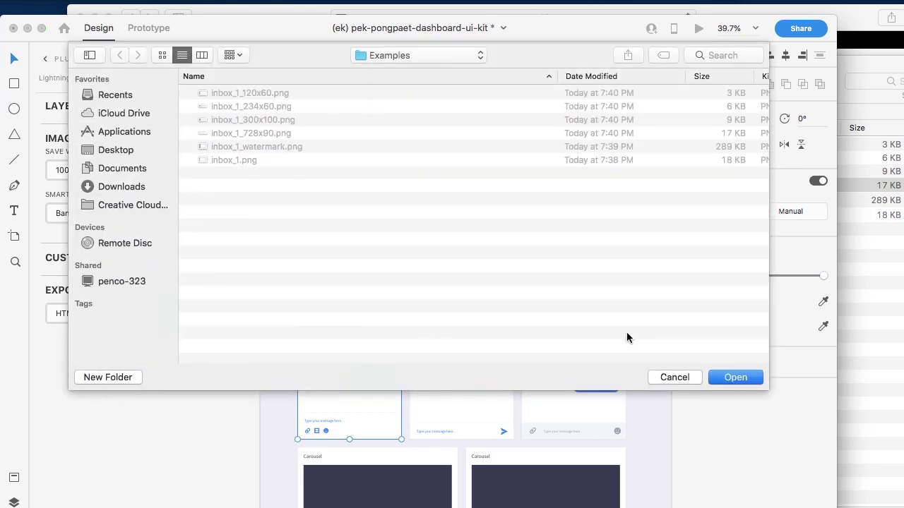
left_click(735, 377)
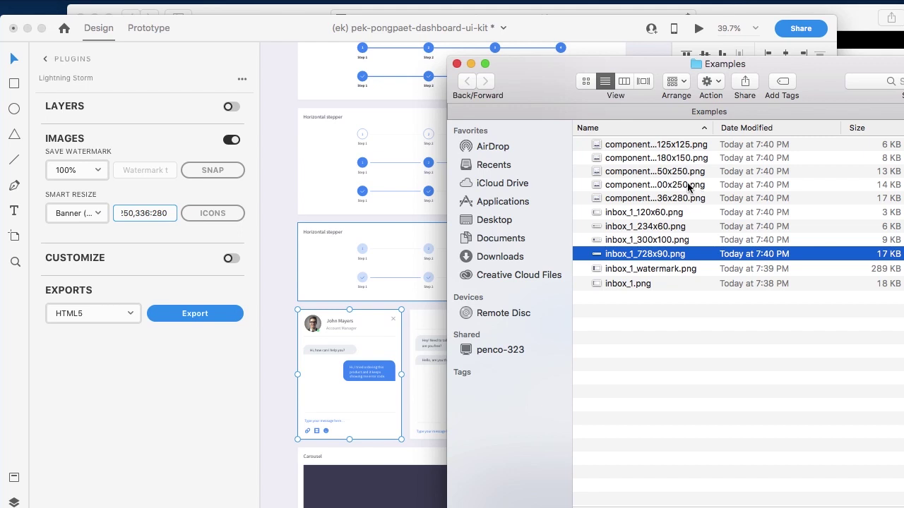
left_click(682, 145)
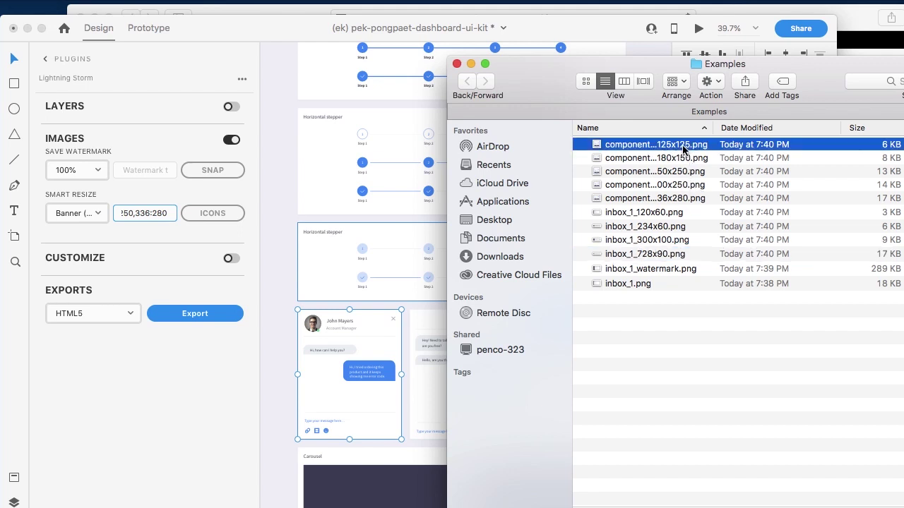
double_click(682, 146)
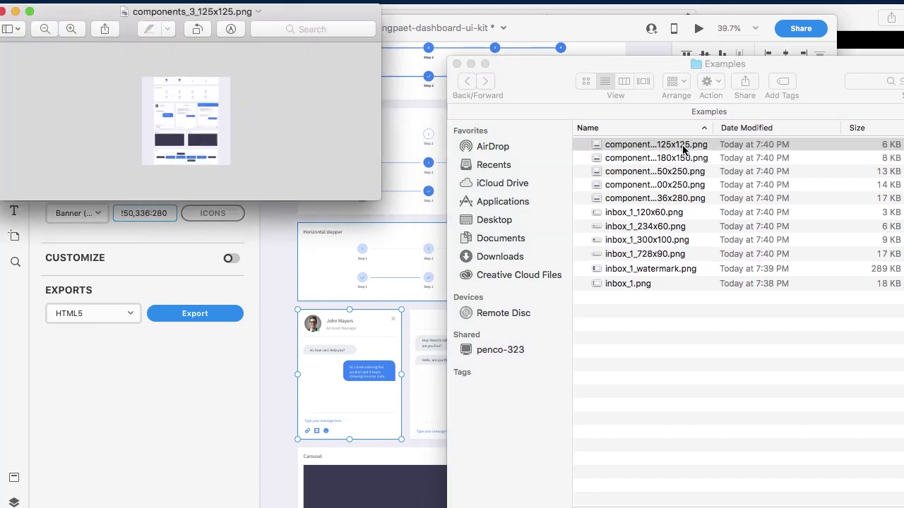
double_click(671, 184)
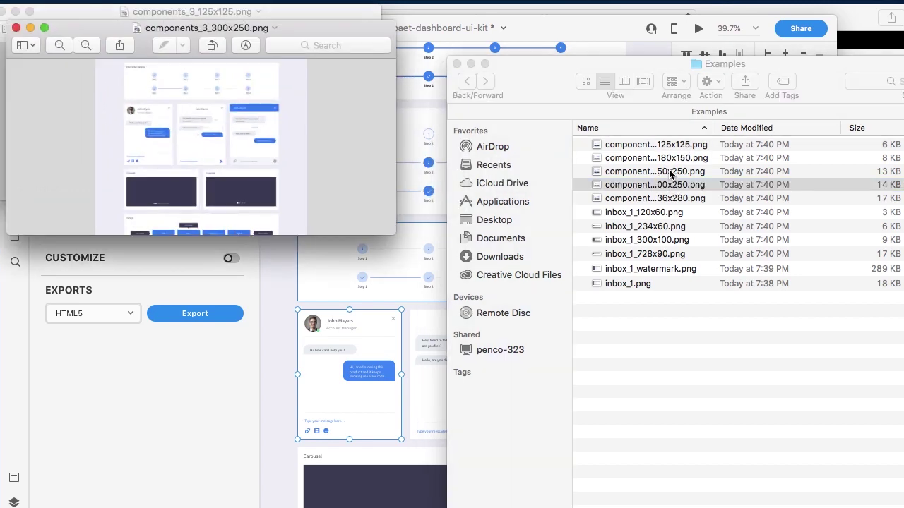
double_click(668, 172)
double_click(668, 159)
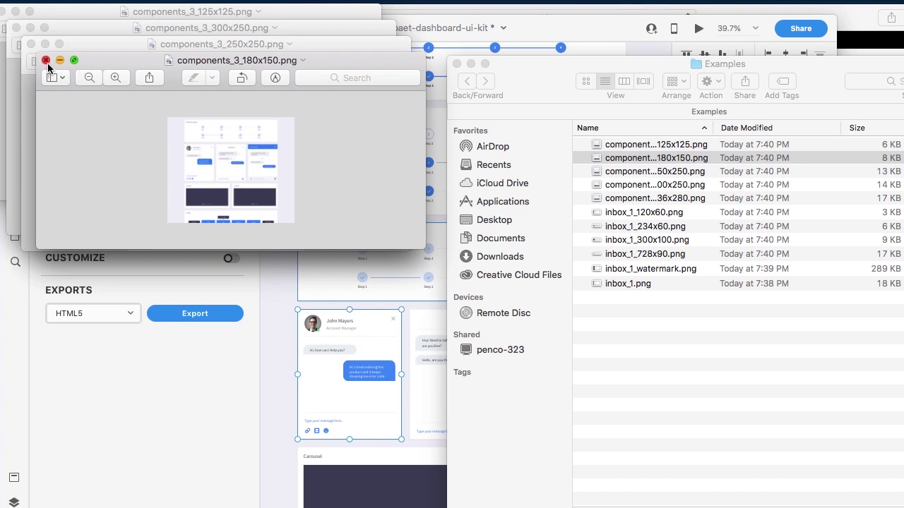
left_click(46, 60)
left_click(31, 46)
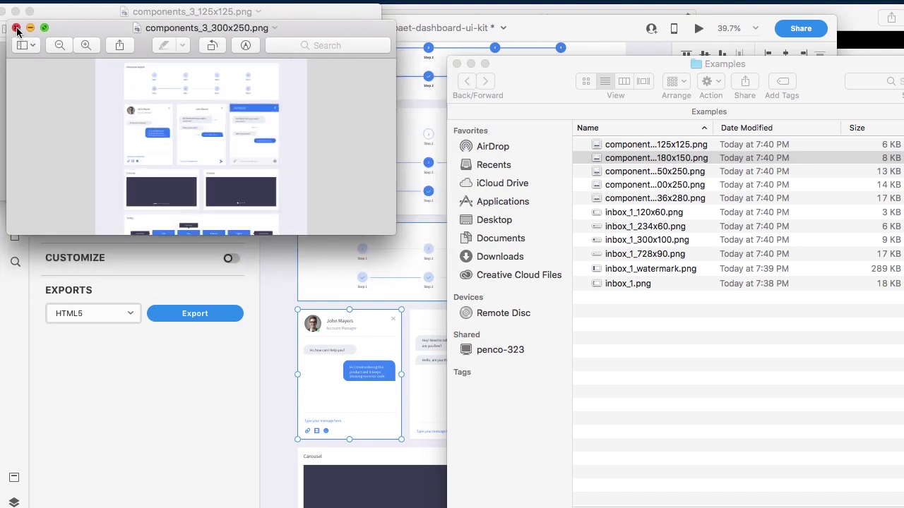
left_click(17, 28)
left_click(15, 11)
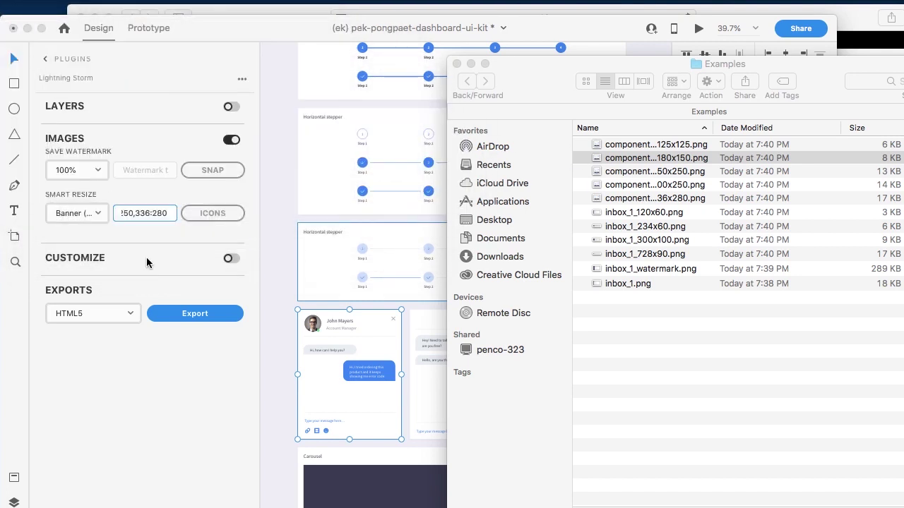